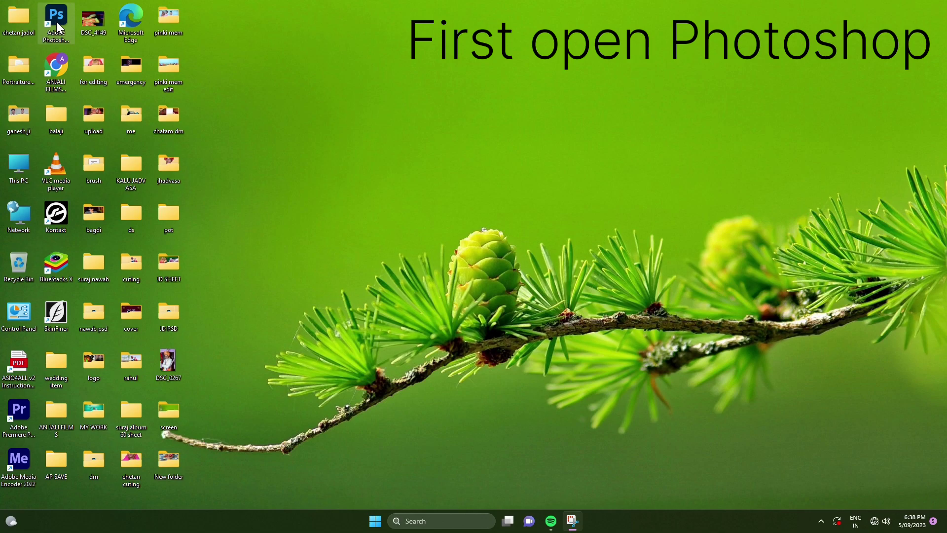
# Launch Adobe Photoshop and dismiss the Creative Cloud repair prompt by quitting it.
pyautogui.doubleClick(57, 19)
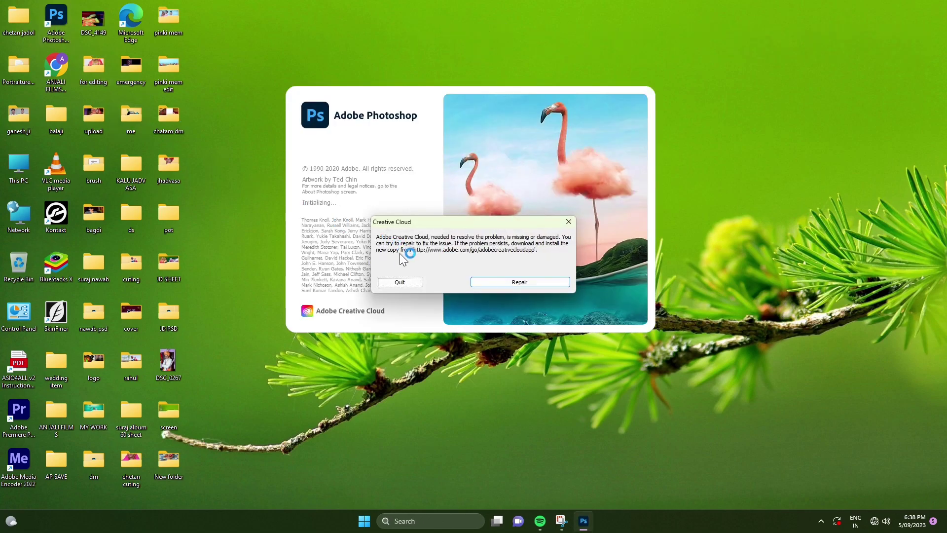
pyautogui.click(401, 282)
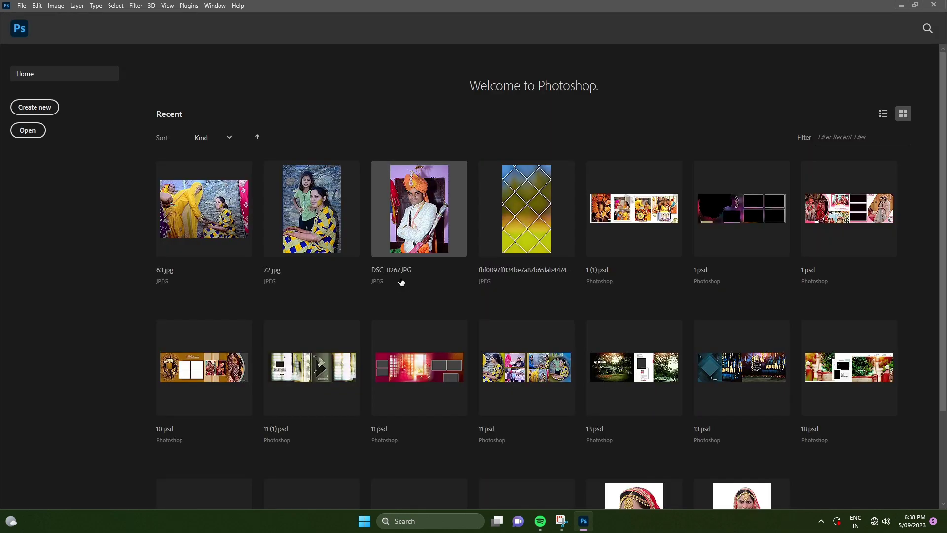
# Open the photo DSC_7316 - Copy from New folder on the Desktop.
pyautogui.click(27, 131)
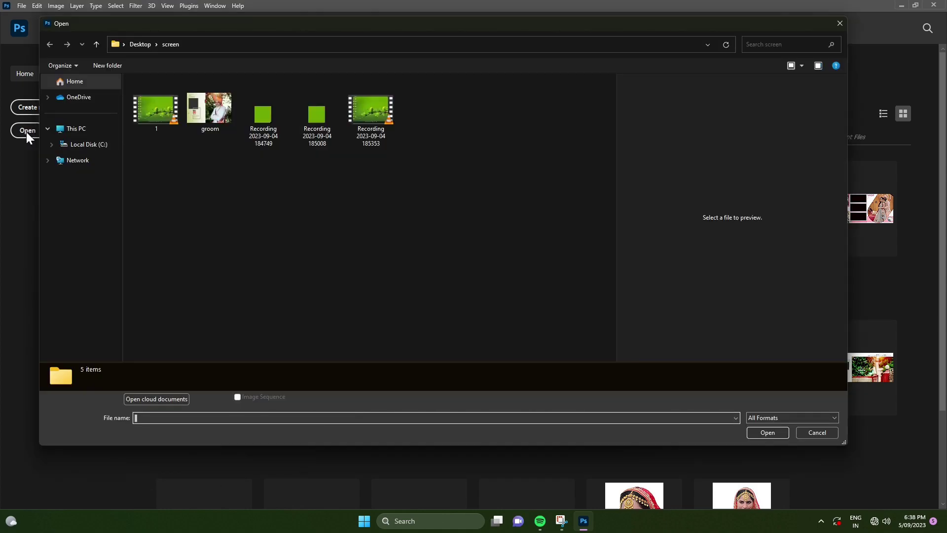
pyautogui.click(708, 44)
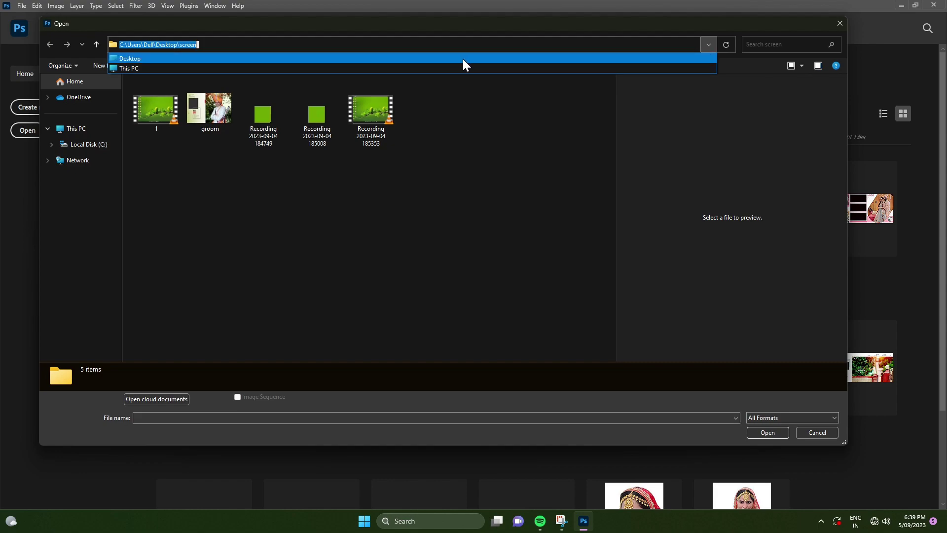
pyautogui.click(431, 58)
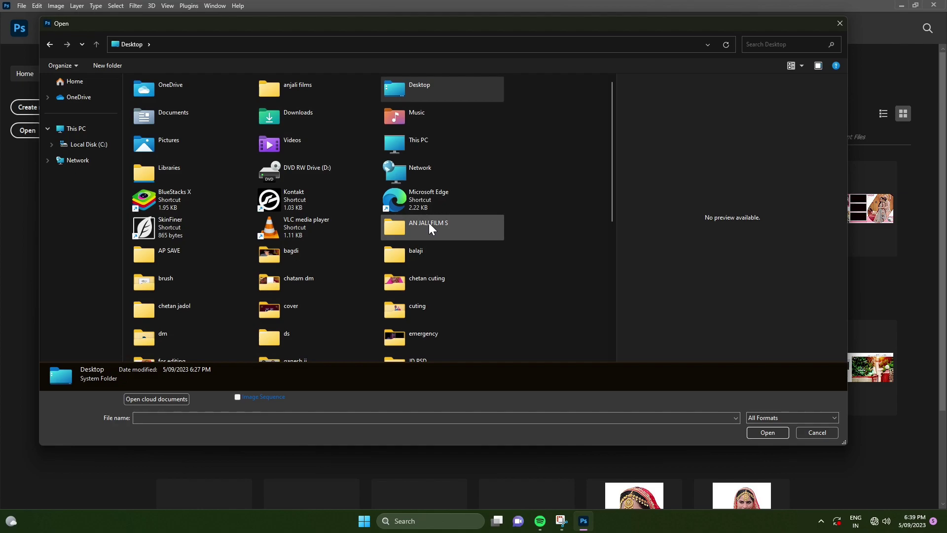
pyautogui.scroll(-3, 429, 224)
pyautogui.scroll(-2, 428, 226)
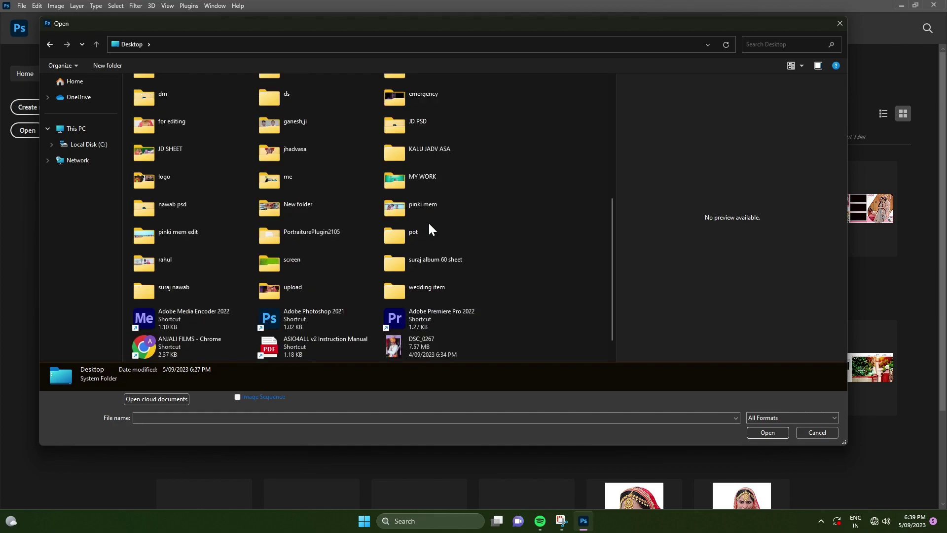
pyautogui.scroll(2, 368, 230)
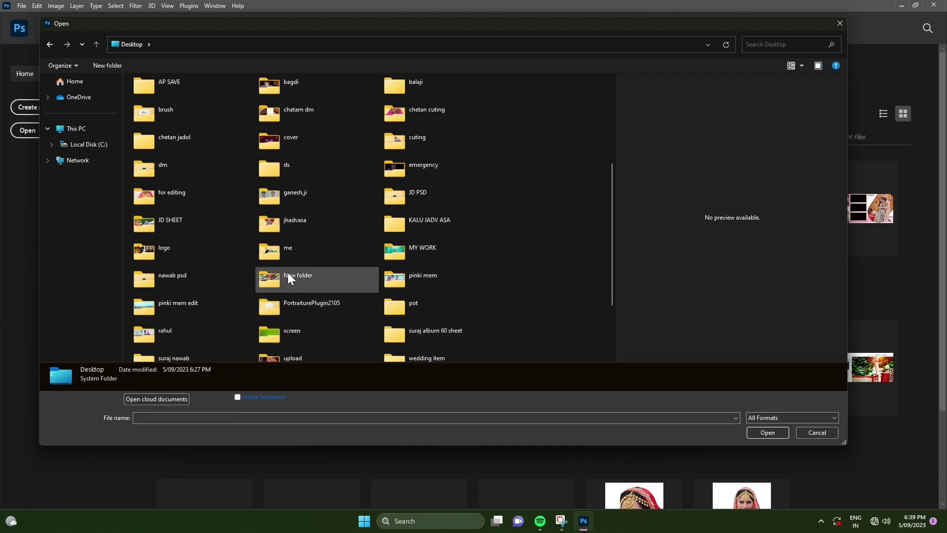
pyautogui.doubleClick(316, 278)
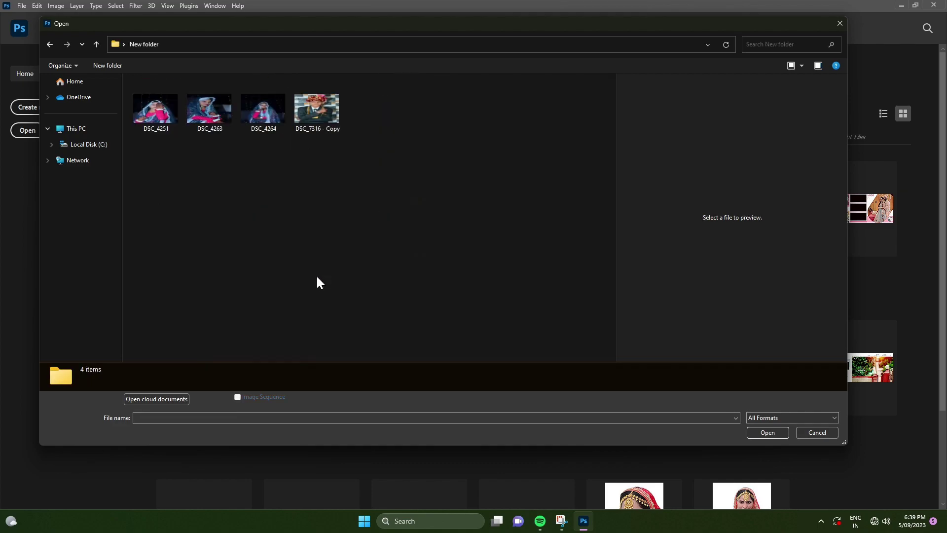
pyautogui.click(310, 108)
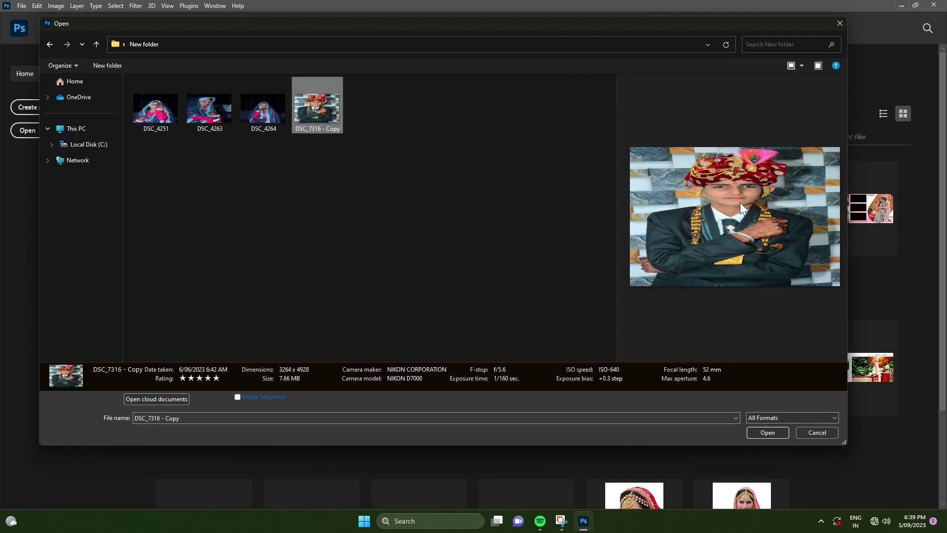
pyautogui.click(768, 434)
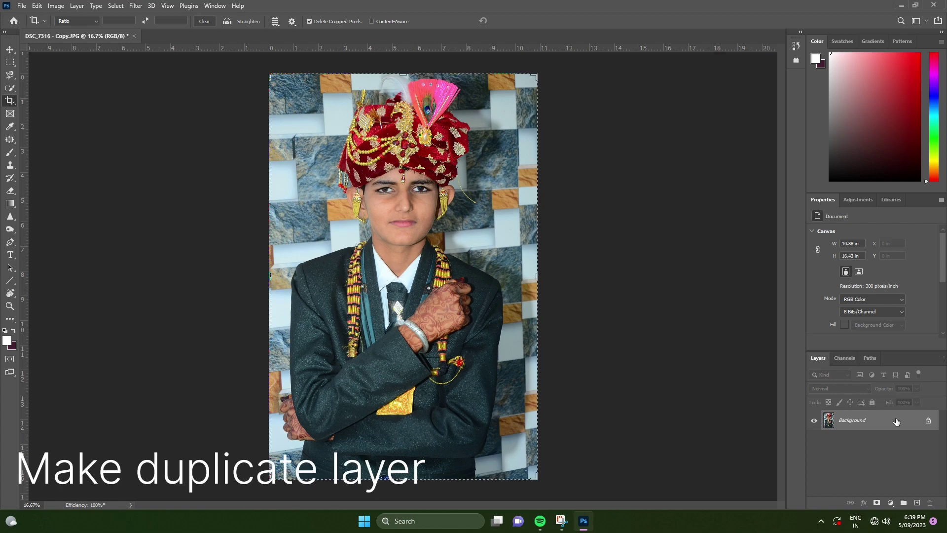
# Duplicate the Background layer and switch to the Move tool.
pyautogui.moveTo(896, 421); pyautogui.dragTo(918, 503)
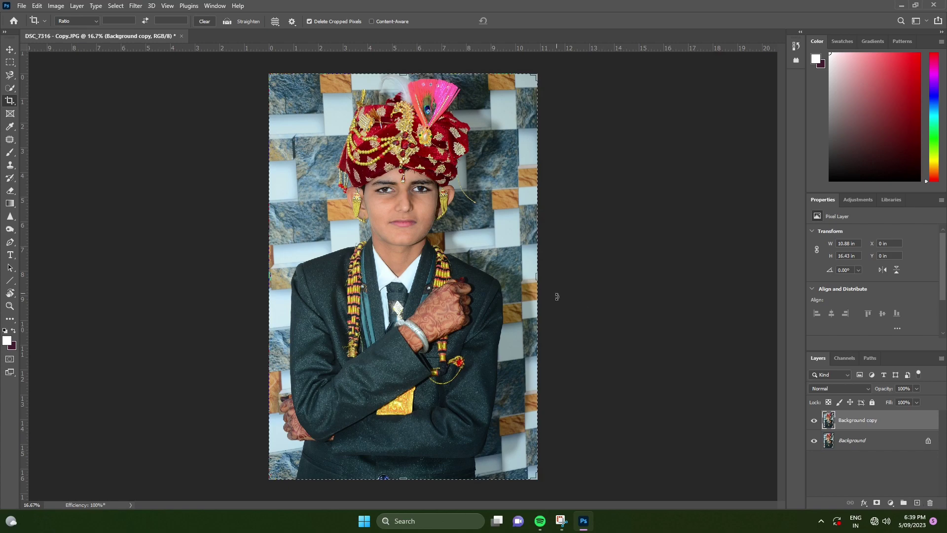
pyautogui.click(10, 49)
# Open the Photo-Toolbox SkinFiner filter on the duplicated layer and maximize its window.
pyautogui.scroll(2, 428, 208)
pyautogui.scroll(5, 429, 203)
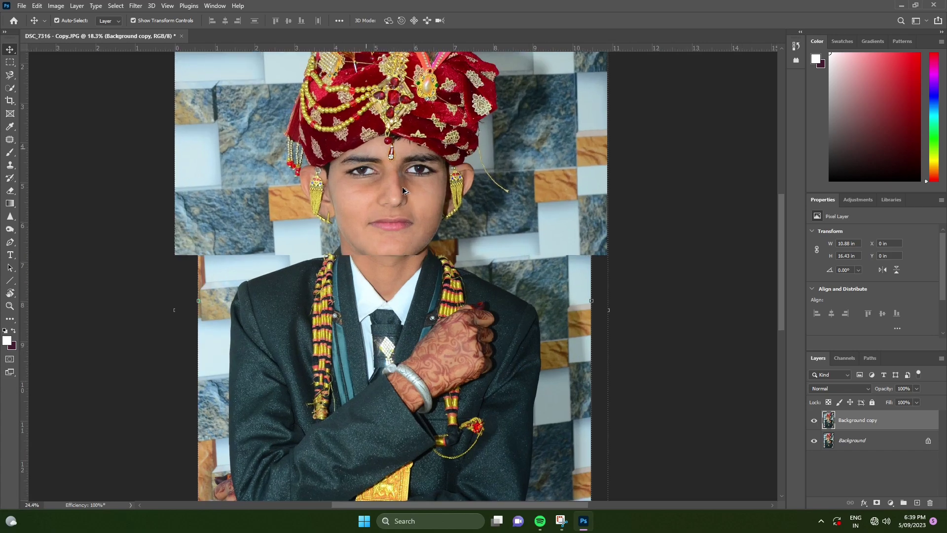
pyautogui.scroll(1, 395, 185)
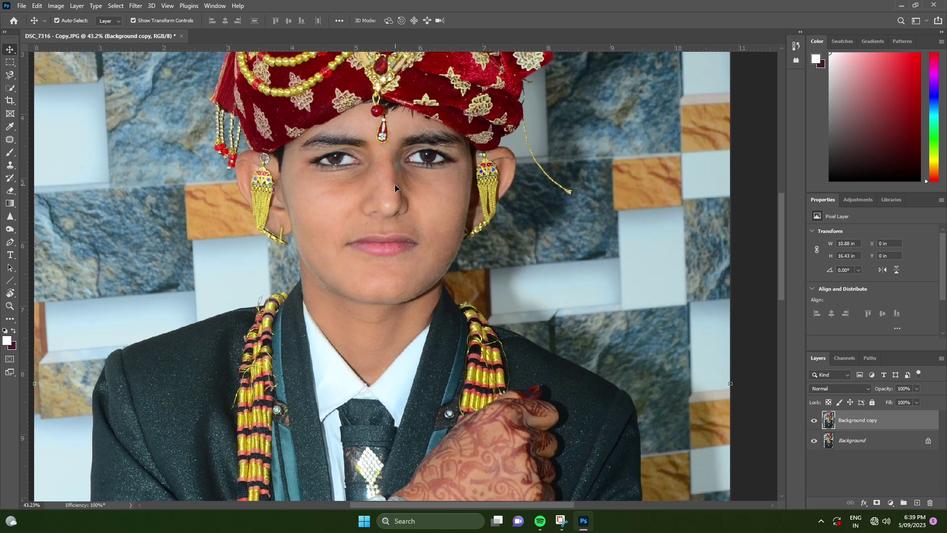
pyautogui.moveTo(395, 184); pyautogui.dragTo(447, 257)
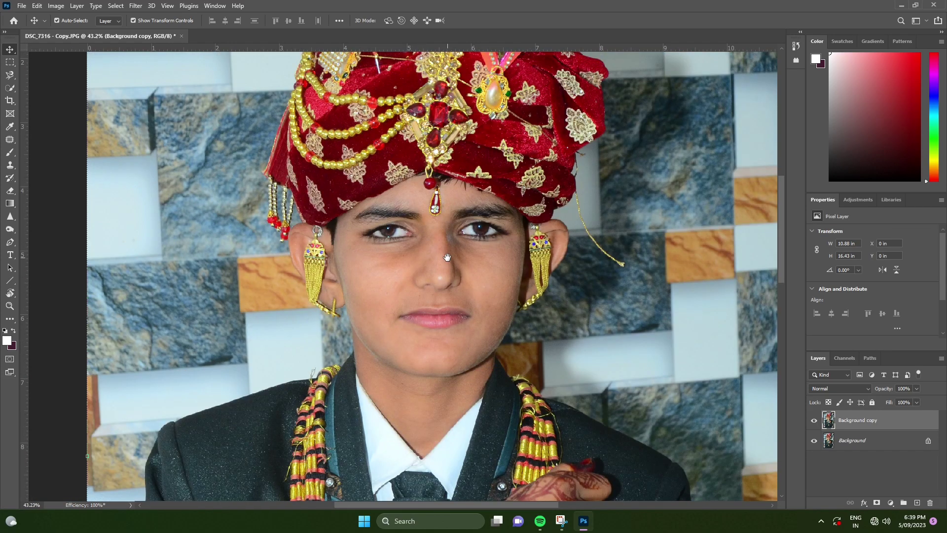
pyautogui.scroll(-2, 447, 256)
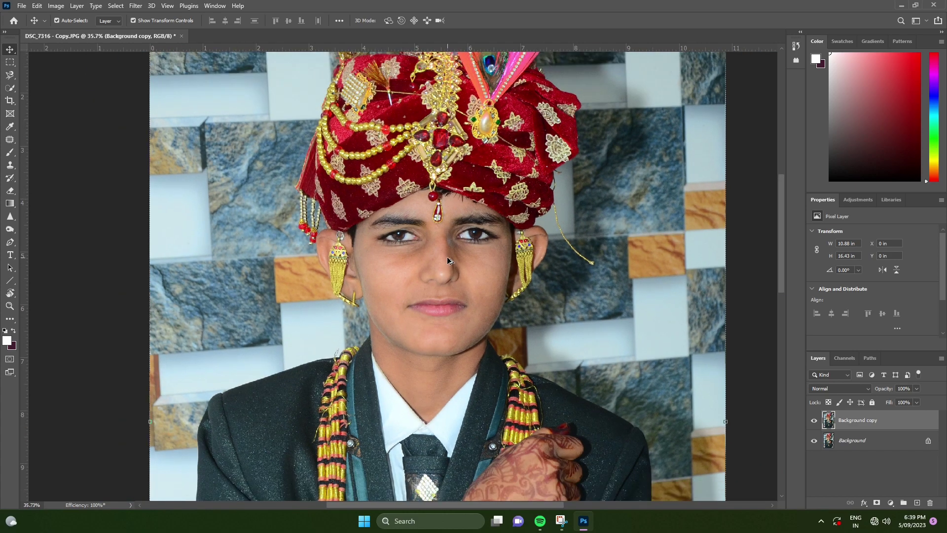
pyautogui.scroll(-1, 447, 257)
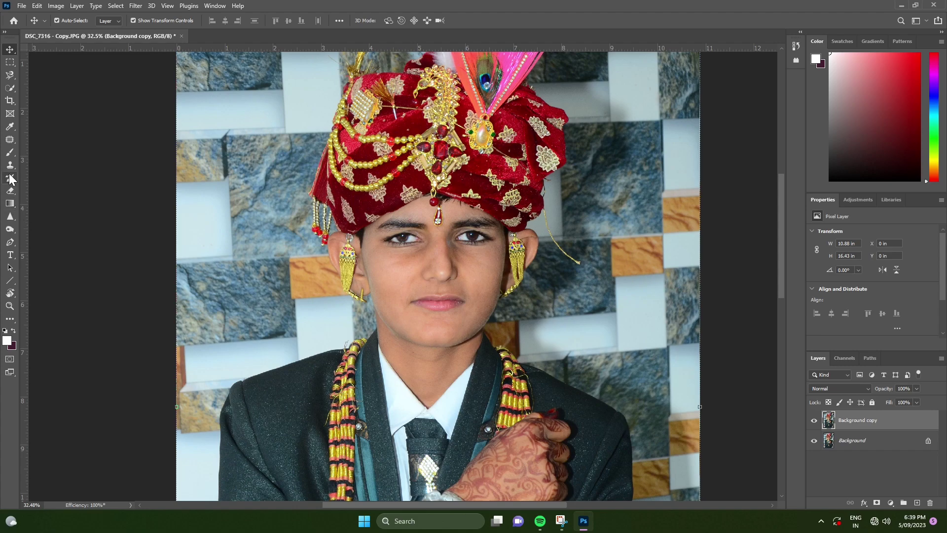
pyautogui.click(141, 6)
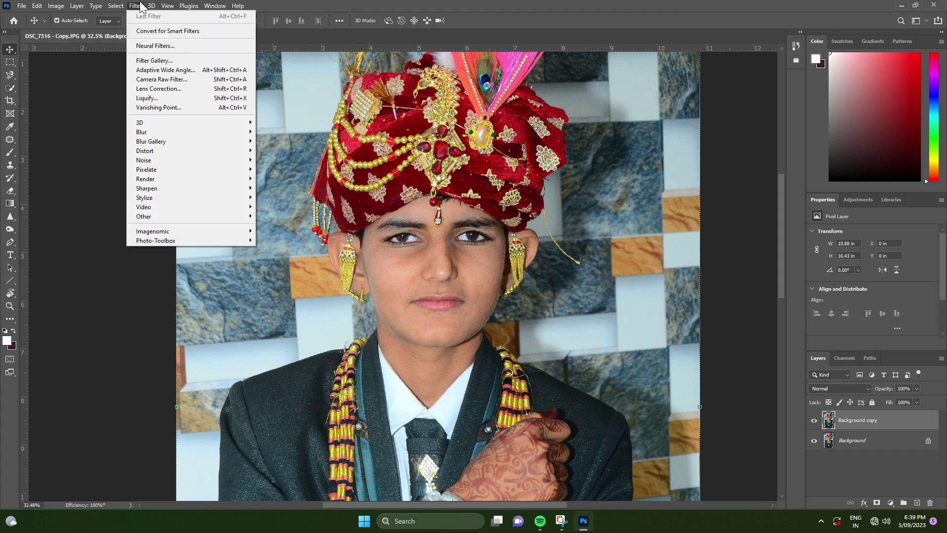
pyautogui.moveTo(147, 240)
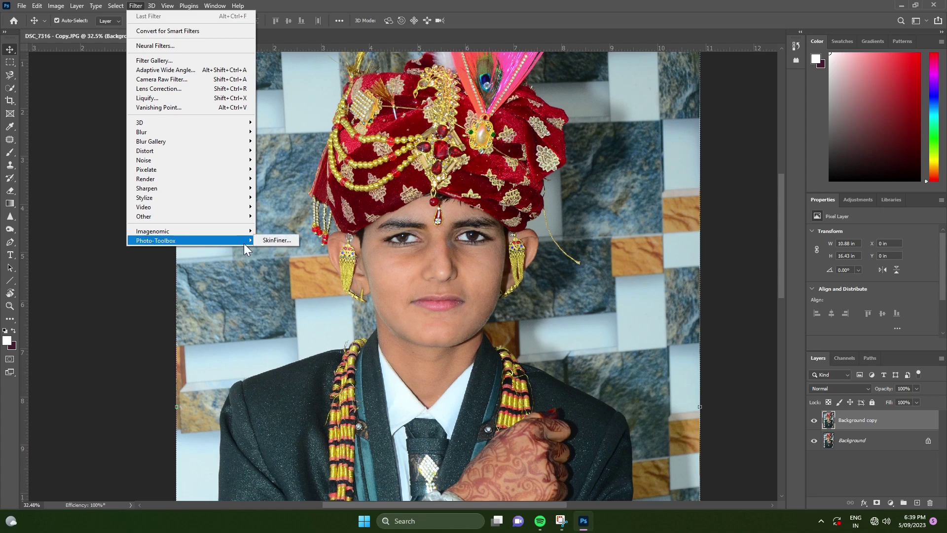
pyautogui.click(278, 240)
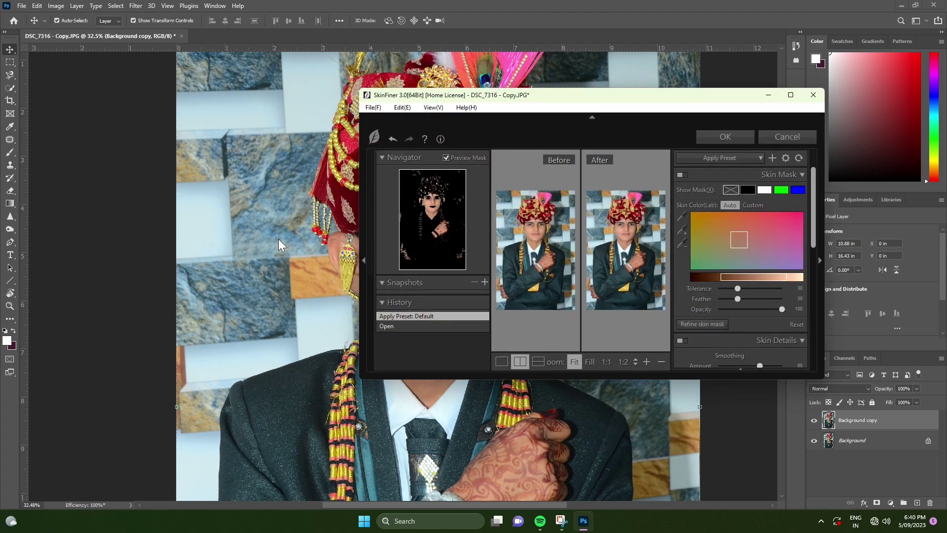
pyautogui.click(790, 95)
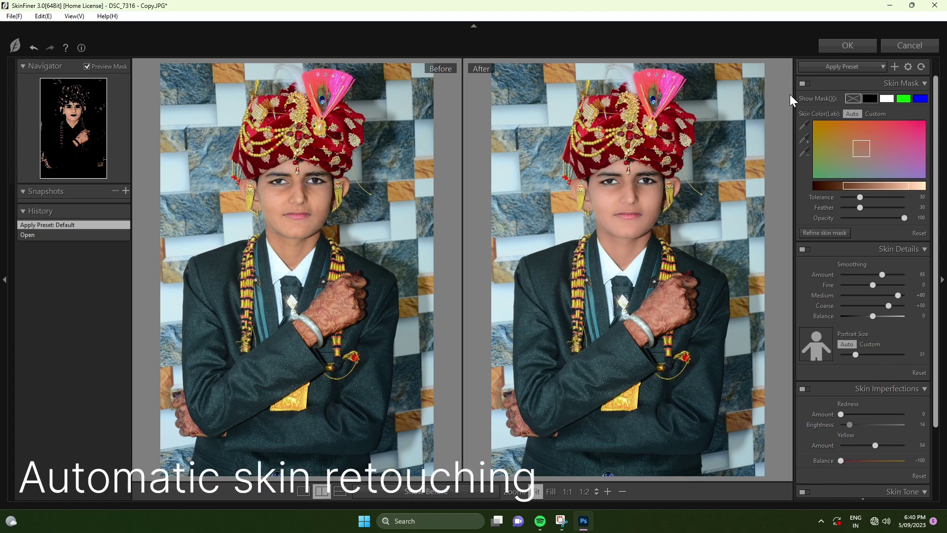
# Set the Skin Details smoothing amount to 85 while previewing the face at 1:3.
pyautogui.click(641, 188)
pyautogui.moveTo(639, 214); pyautogui.dragTo(648, 309)
pyautogui.scroll(1, 636, 251)
pyautogui.scroll(1, 637, 262)
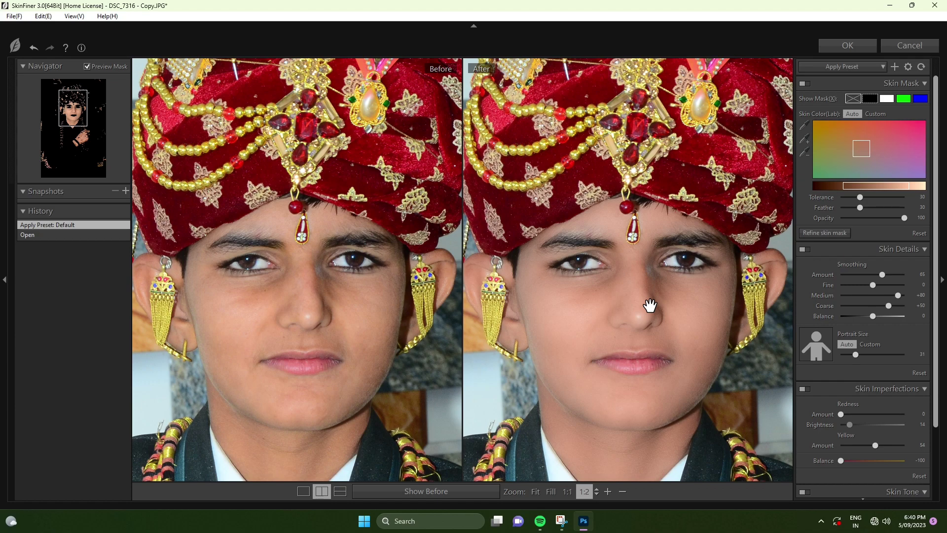
pyautogui.scroll(-1, 650, 306)
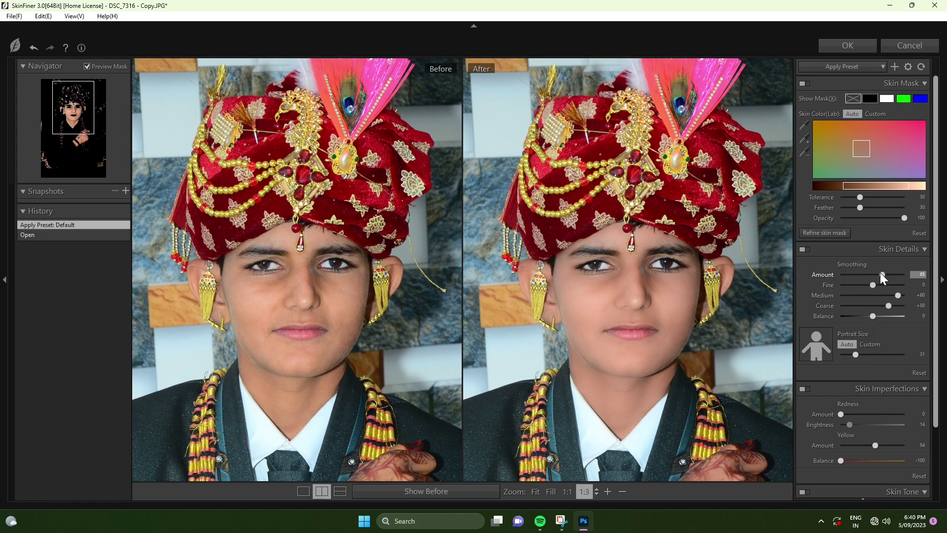
pyautogui.moveTo(882, 274); pyautogui.dragTo(893, 274)
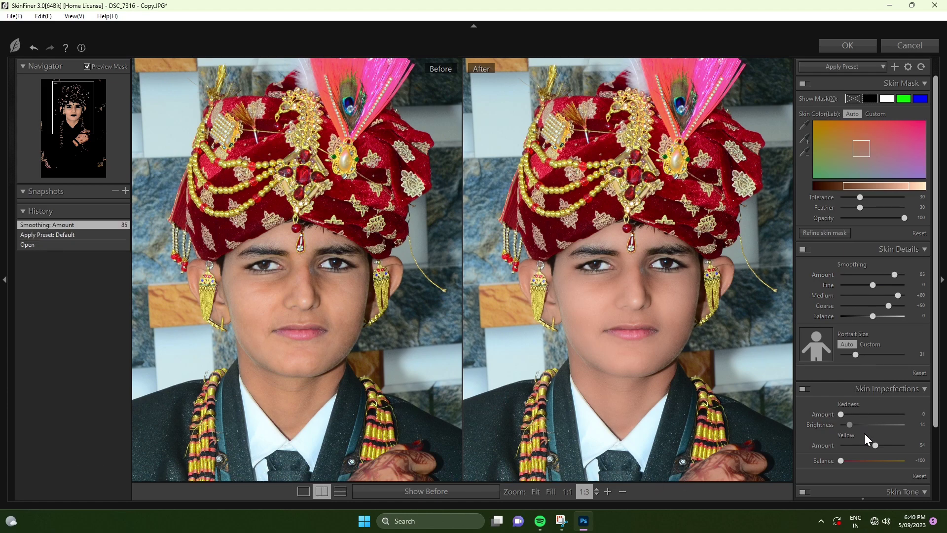
# Set the Skin Tone brightness to +2, shadow to +5 and highlight to -4.
pyautogui.scroll(-3, 865, 436)
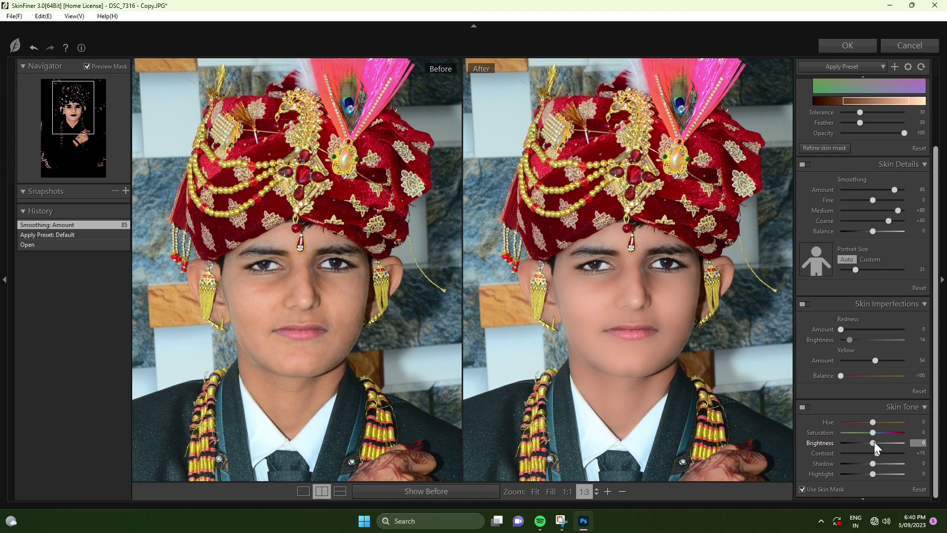
pyautogui.moveTo(874, 443); pyautogui.dragTo(877, 443)
pyautogui.press('Return')
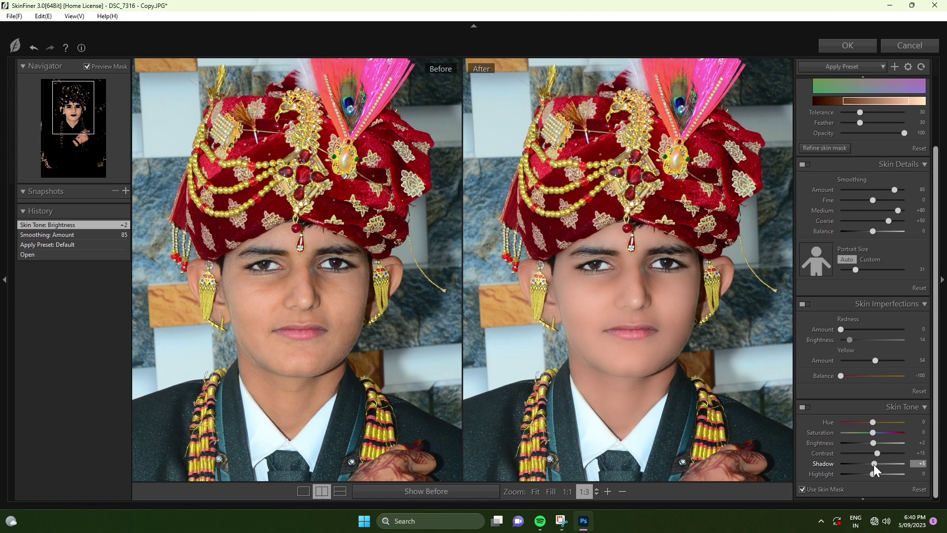
pyautogui.moveTo(873, 472)
pyautogui.mouseDown()
pyautogui.moveTo(851, 475)
pyautogui.moveTo(874, 483)
pyautogui.mouseUp()
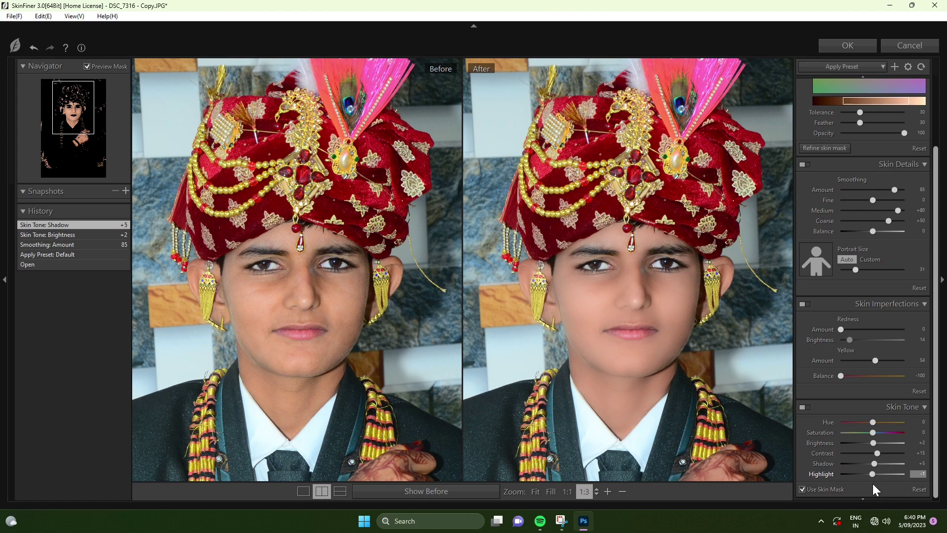
pyautogui.moveTo(872, 484); pyautogui.dragTo(871, 484)
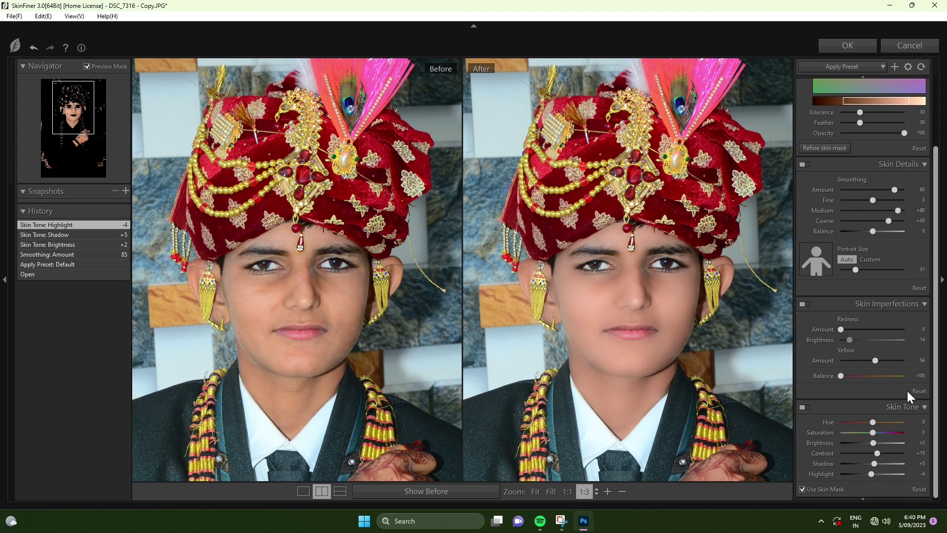
# Expand the skin mask colour range by sampling the nose in the black mask preview, and hide the mask again.
pyautogui.scroll(1, 881, 438)
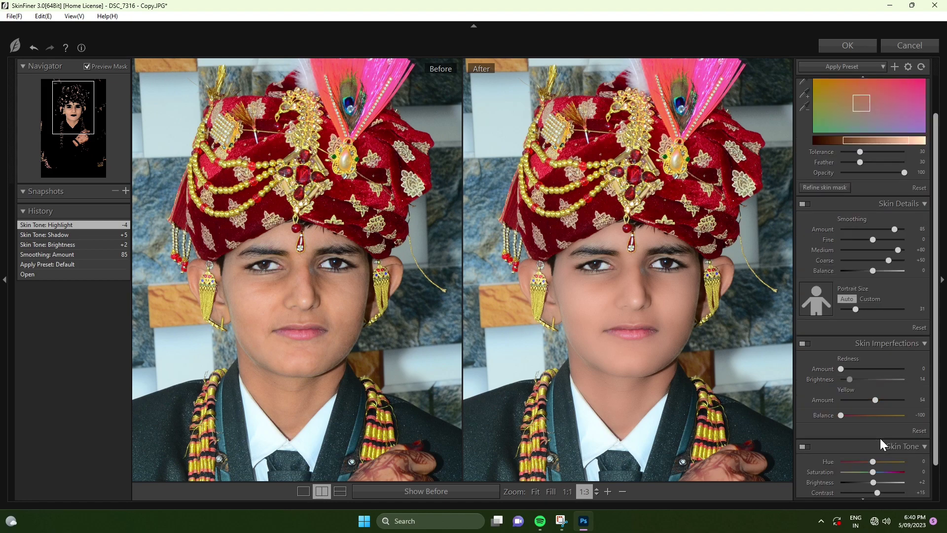
pyautogui.scroll(1, 880, 438)
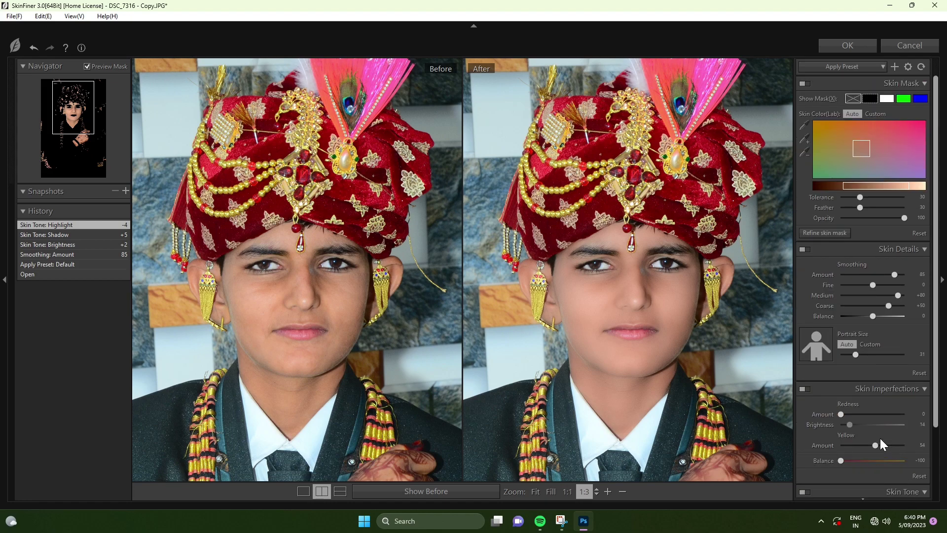
pyautogui.click(870, 99)
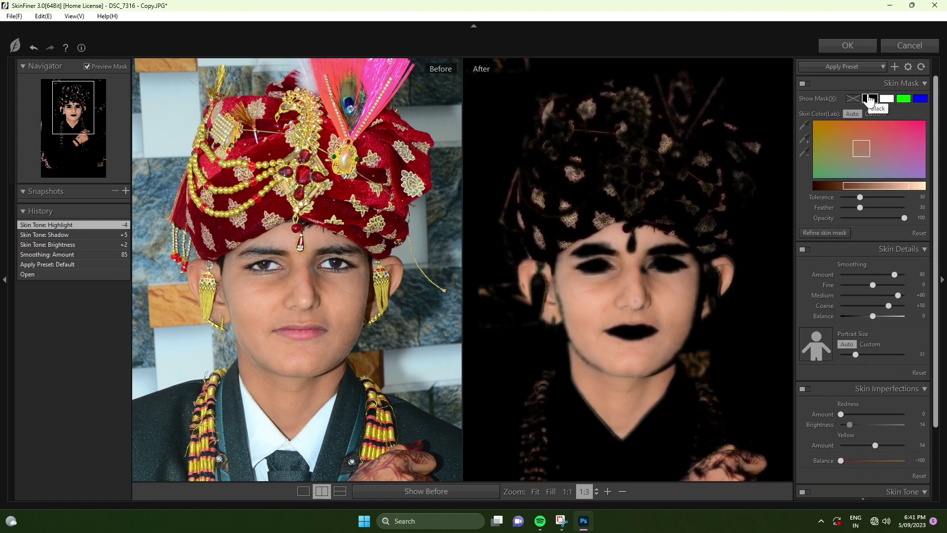
pyautogui.click(804, 140)
pyautogui.click(636, 302)
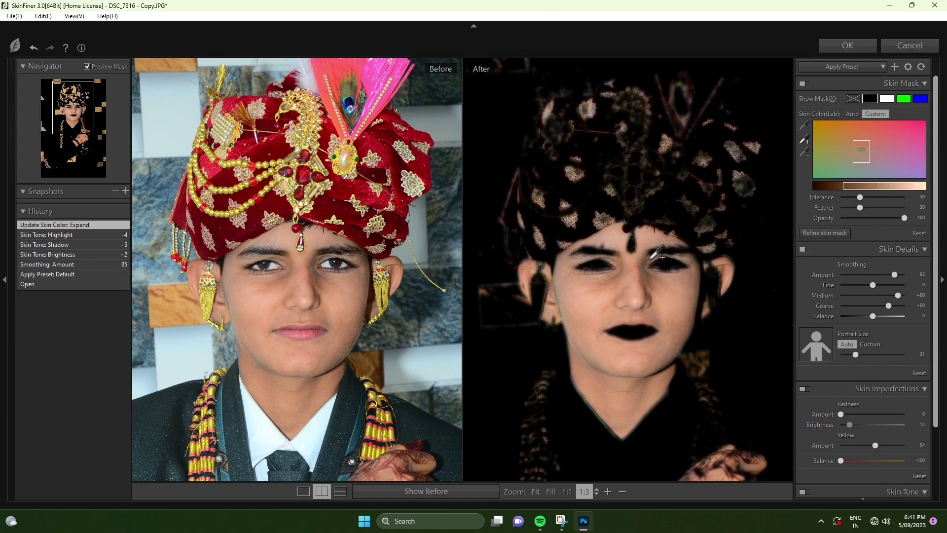
pyautogui.click(859, 102)
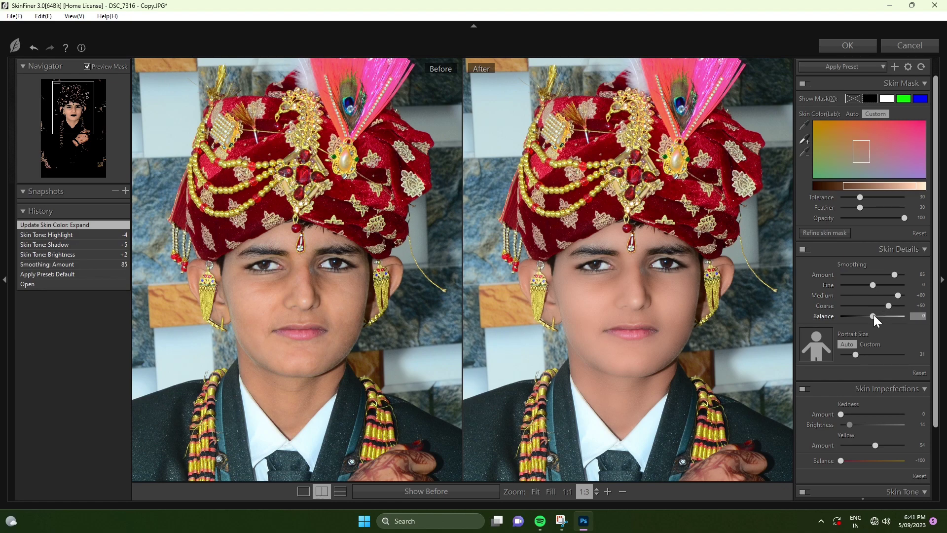
# Set the redness/yellow balance in Skin Imperfections to -3.
pyautogui.scroll(-1, 874, 330)
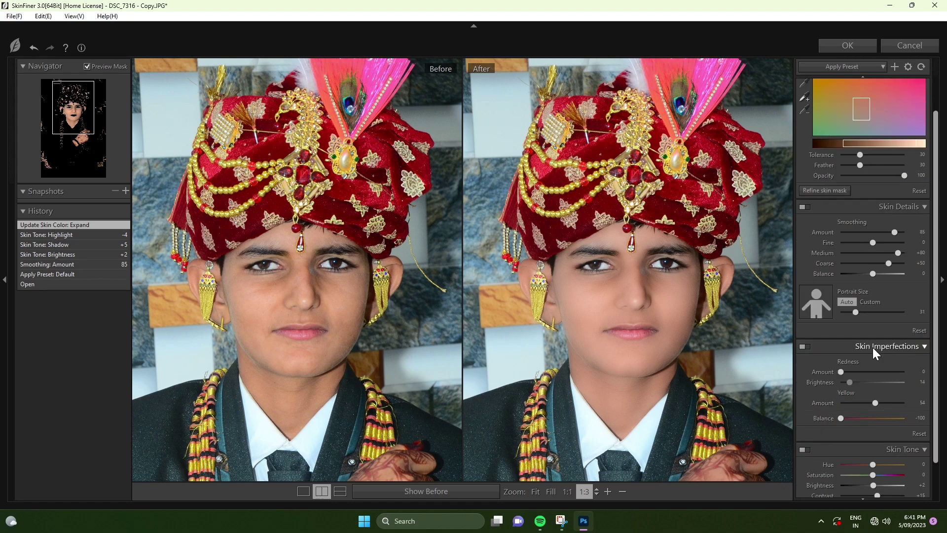
pyautogui.scroll(-1, 872, 348)
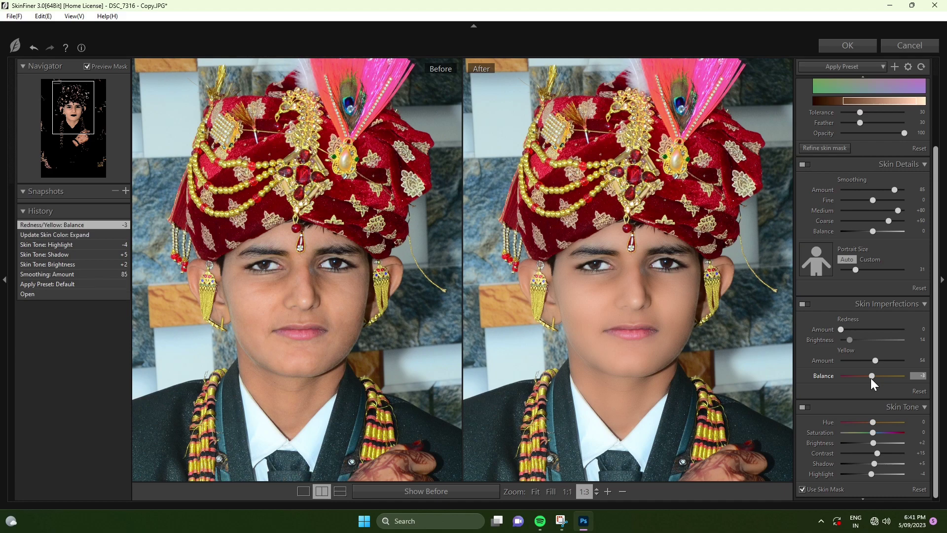
pyautogui.scroll(3, 871, 378)
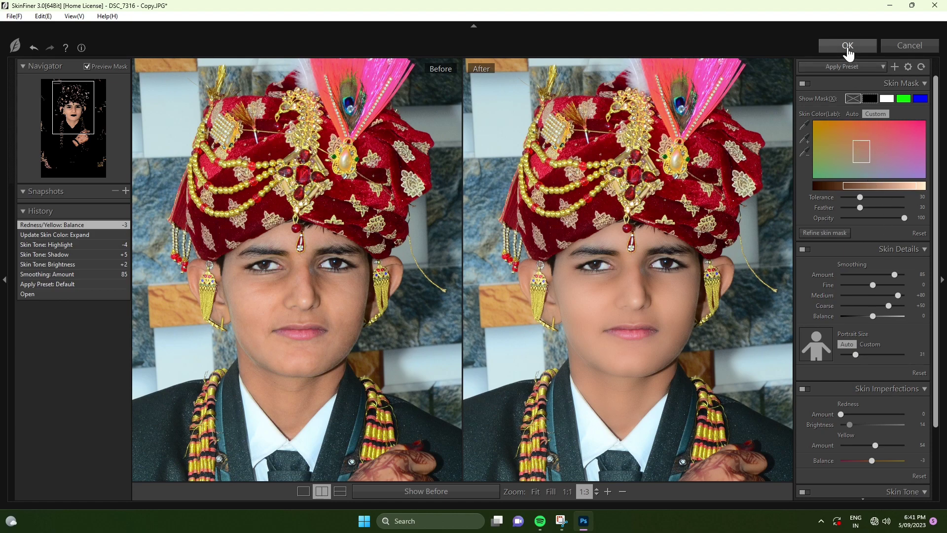
# Try the Skin Tone-Contrast preset and the Skin Tone-Lightening preset on the portrait.
pyautogui.click(881, 67)
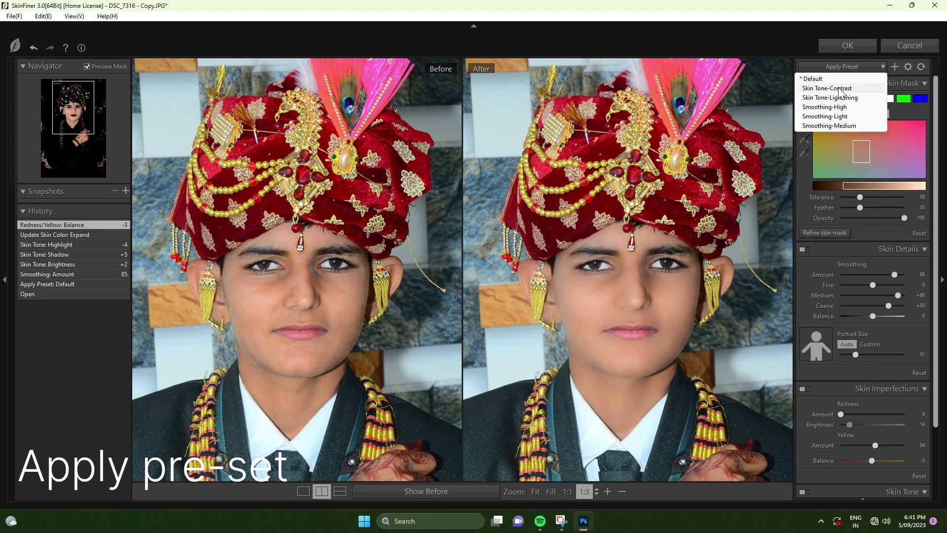
pyautogui.click(839, 88)
pyautogui.click(867, 69)
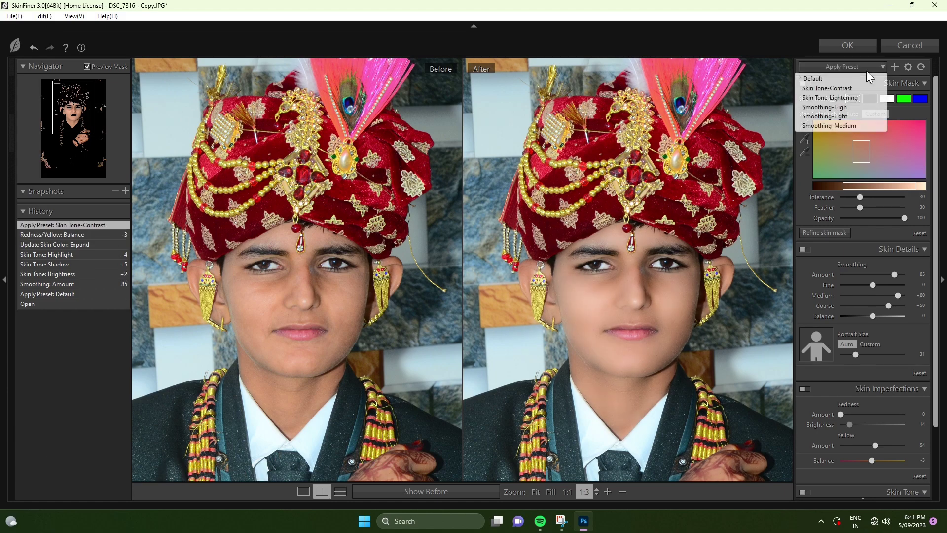
pyautogui.click(809, 98)
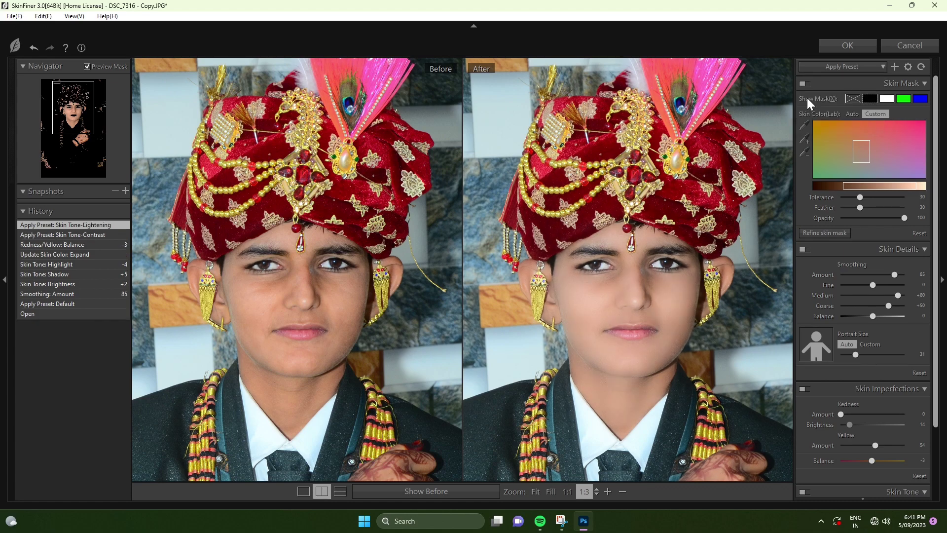
# Try the Smoothing-High, Smoothing-Light and Smoothing-Medium presets in turn on the portrait.
pyautogui.click(868, 68)
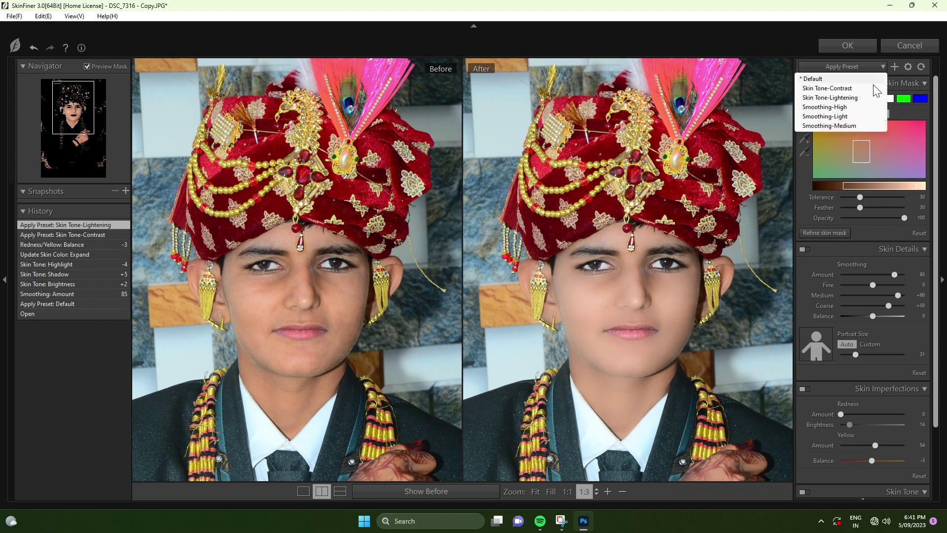
pyautogui.click(831, 108)
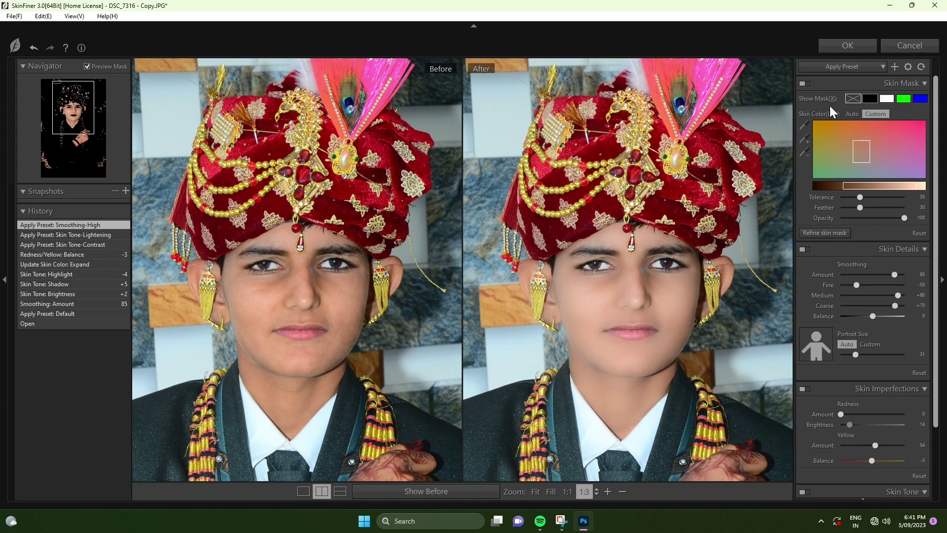
pyautogui.click(879, 68)
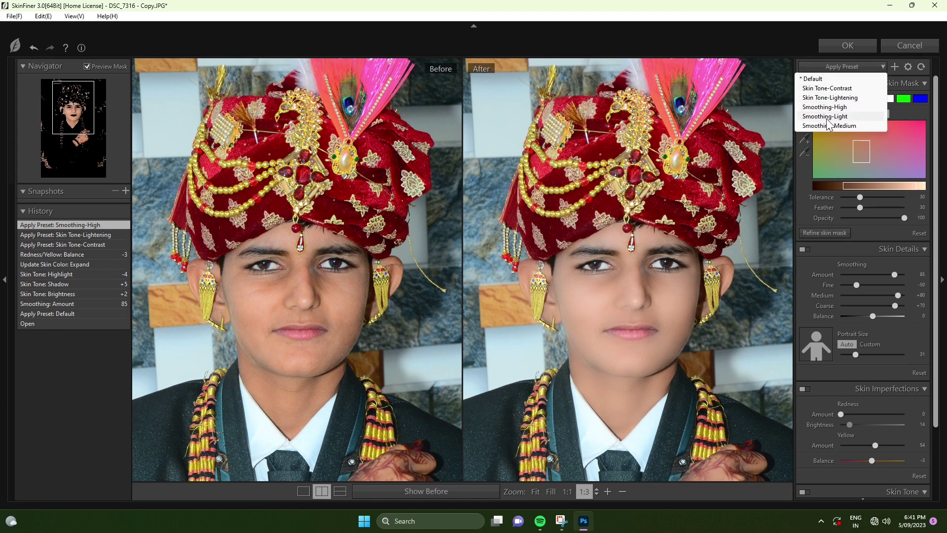
pyautogui.click(826, 117)
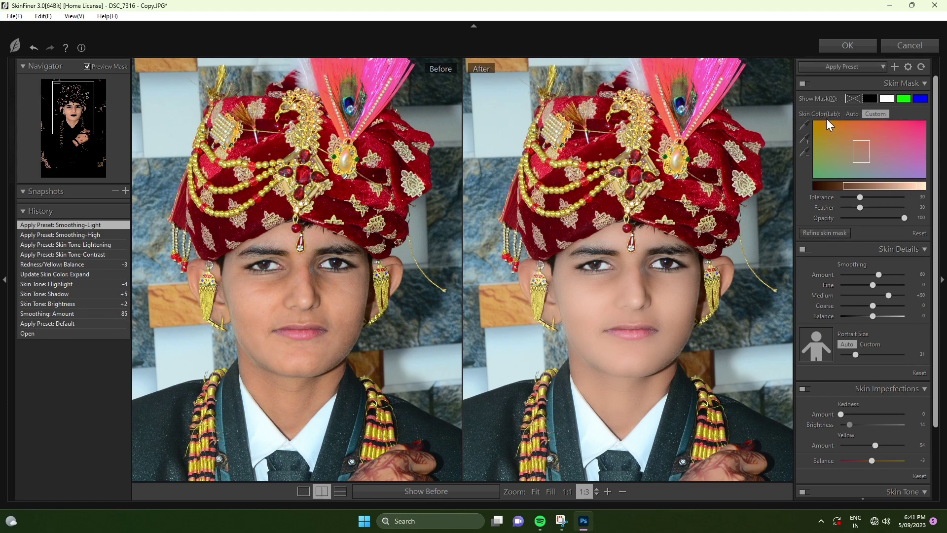
pyautogui.click(881, 69)
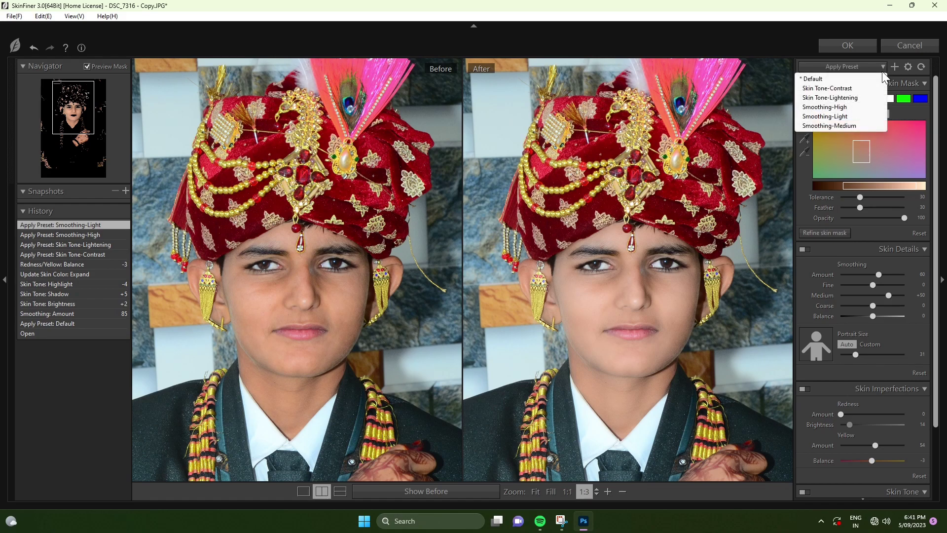
pyautogui.click(827, 127)
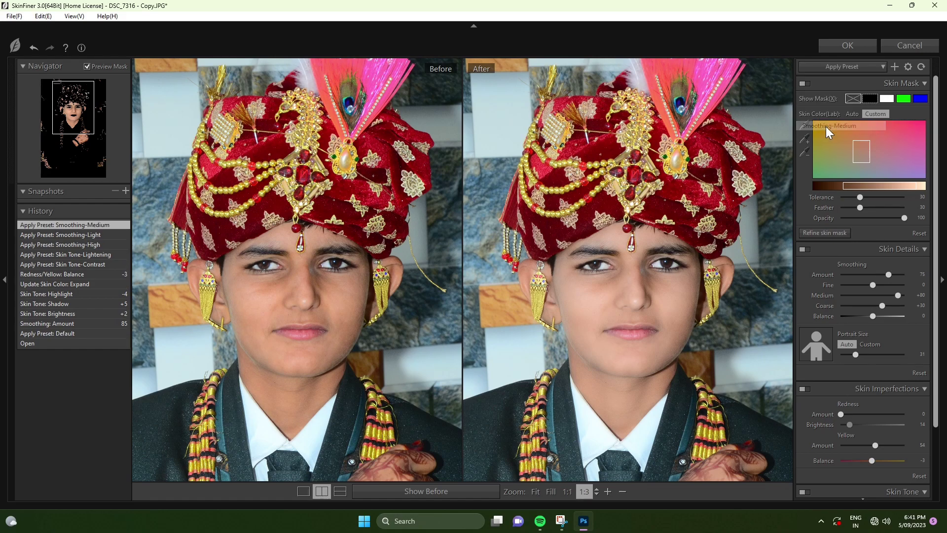
# Apply the SkinFiner filter using the Default preset with the Skin Tone brightness set to +8.
pyautogui.click(866, 72)
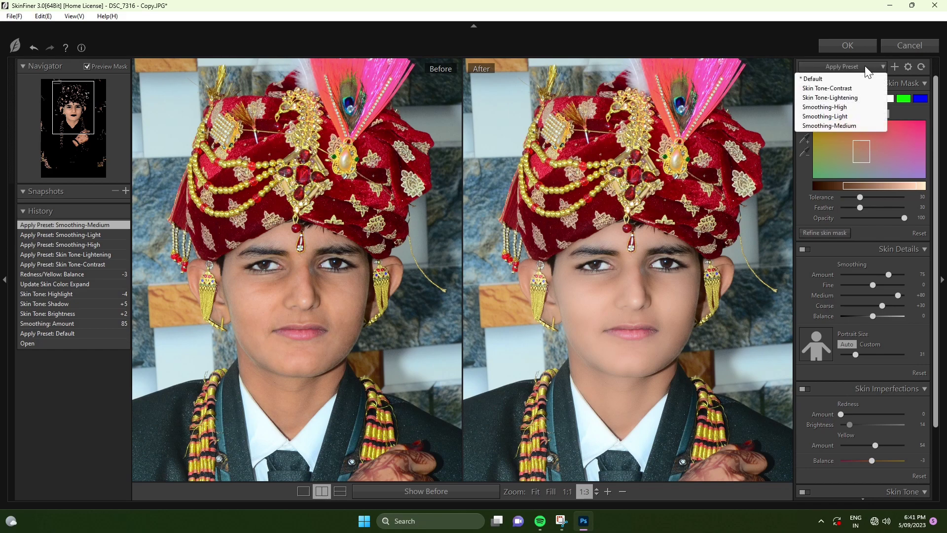
pyautogui.click(809, 80)
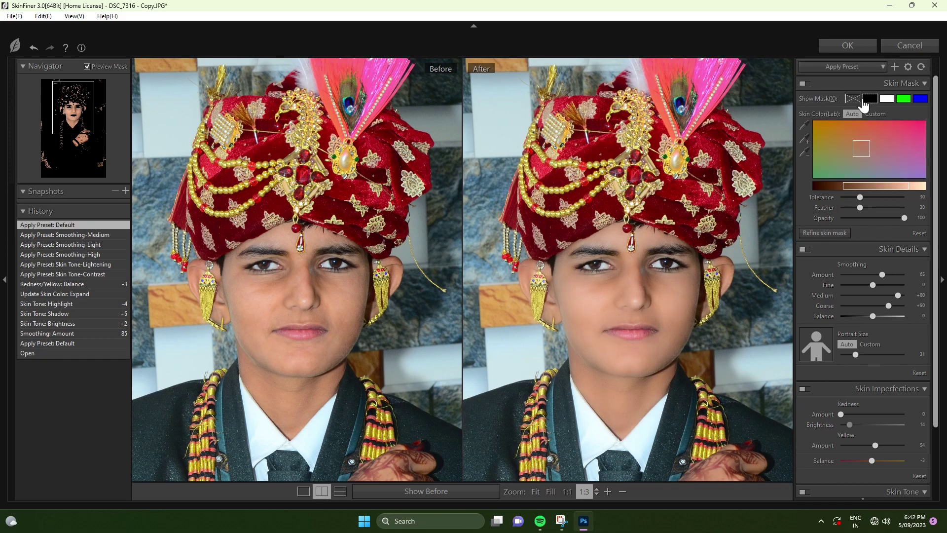
pyautogui.scroll(-3, 868, 407)
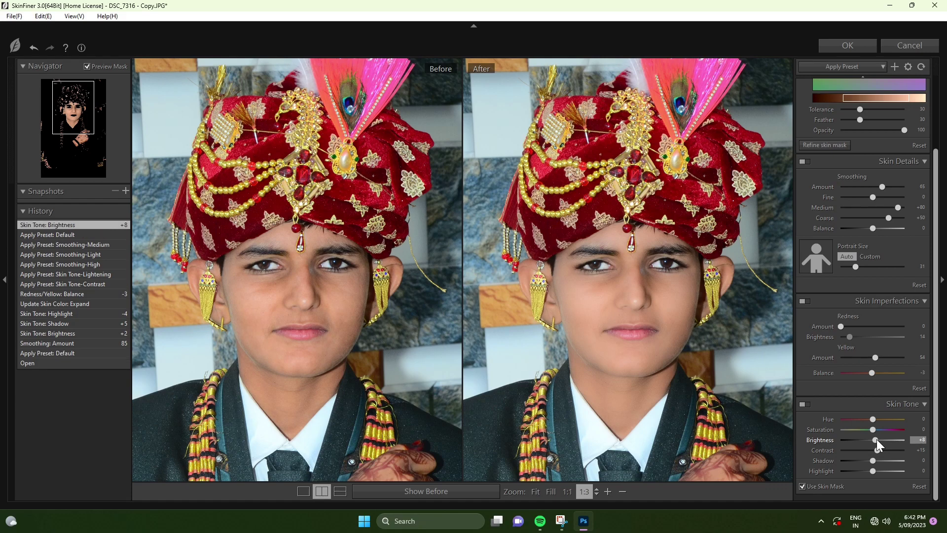
pyautogui.click(839, 45)
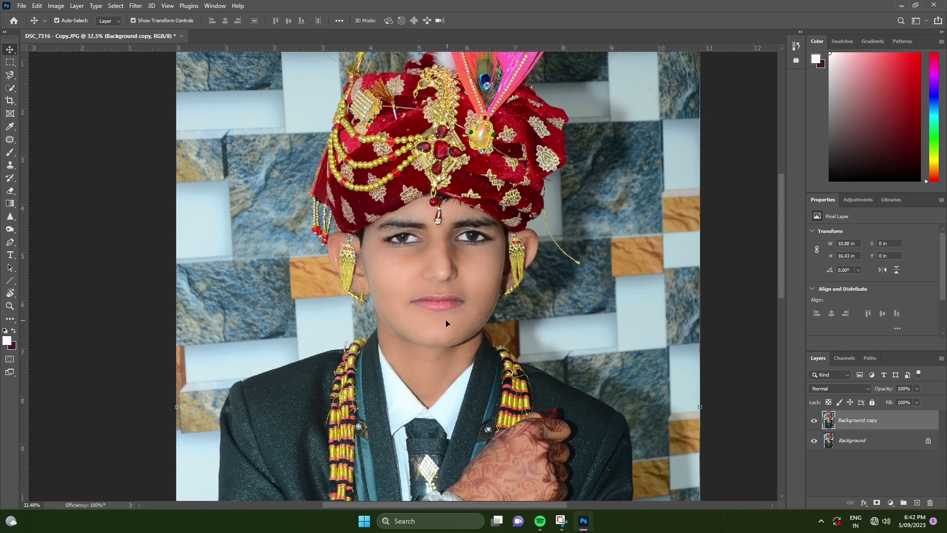
# Compare the face up close before and after the skin filter by undoing and redoing it.
pyautogui.scroll(5, 438, 271)
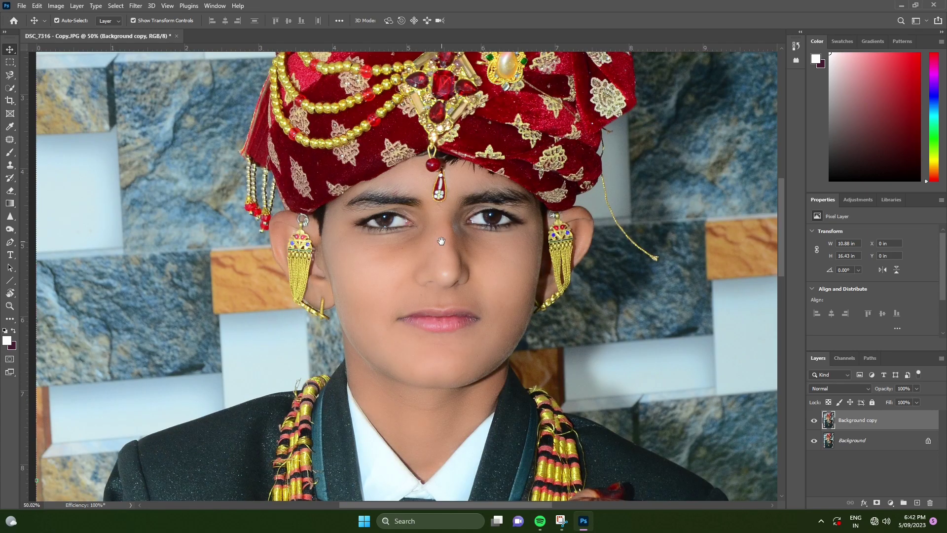
pyautogui.moveTo(441, 241); pyautogui.dragTo(437, 284)
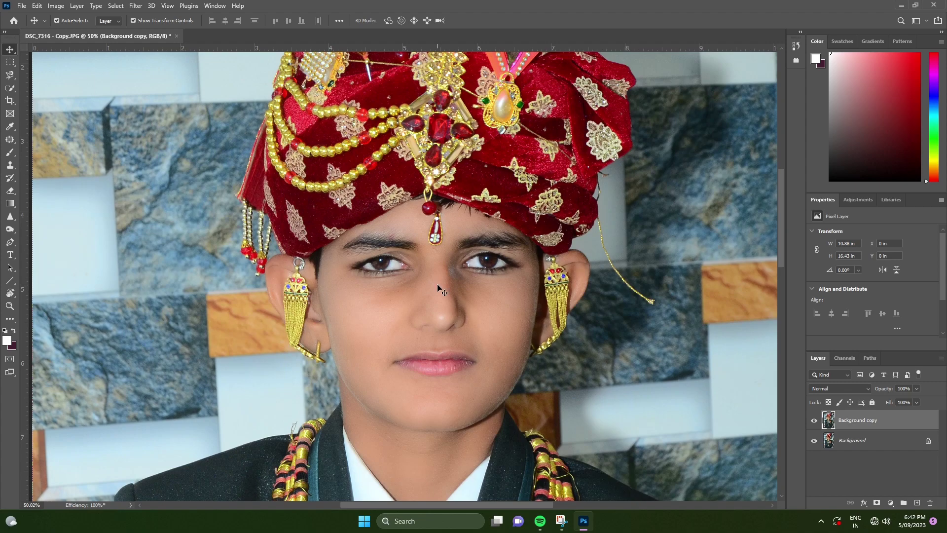
pyautogui.hotkey('ctrl', 'z')
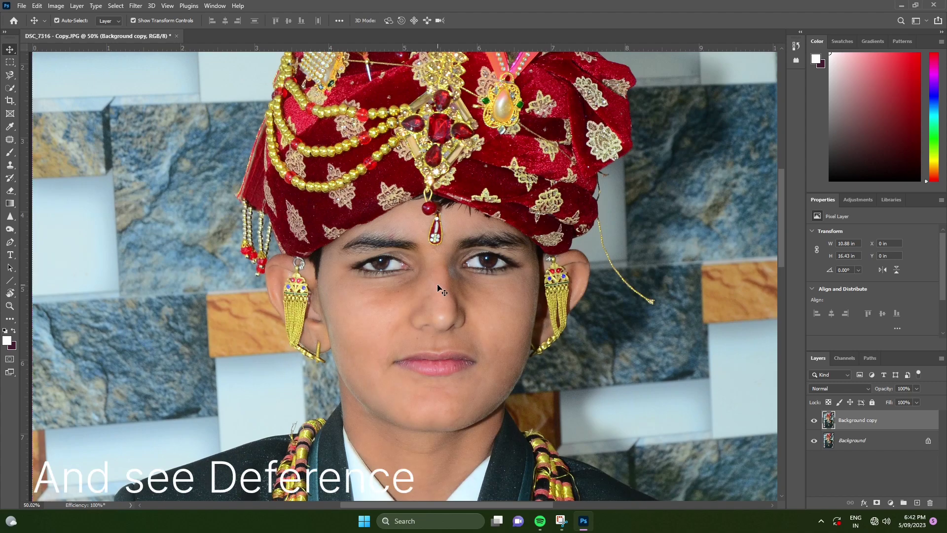
pyautogui.hotkey('ctrl', 'z')
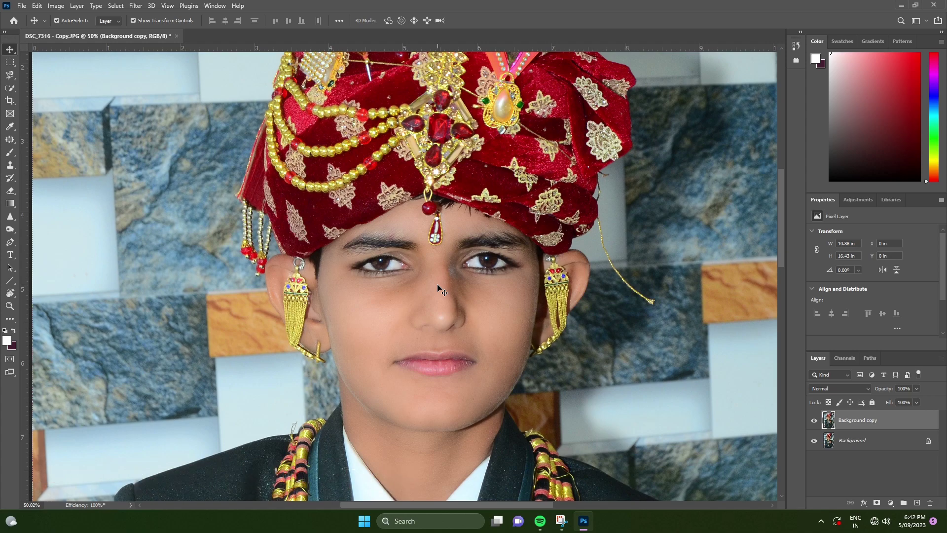
pyautogui.scroll(-5, 438, 287)
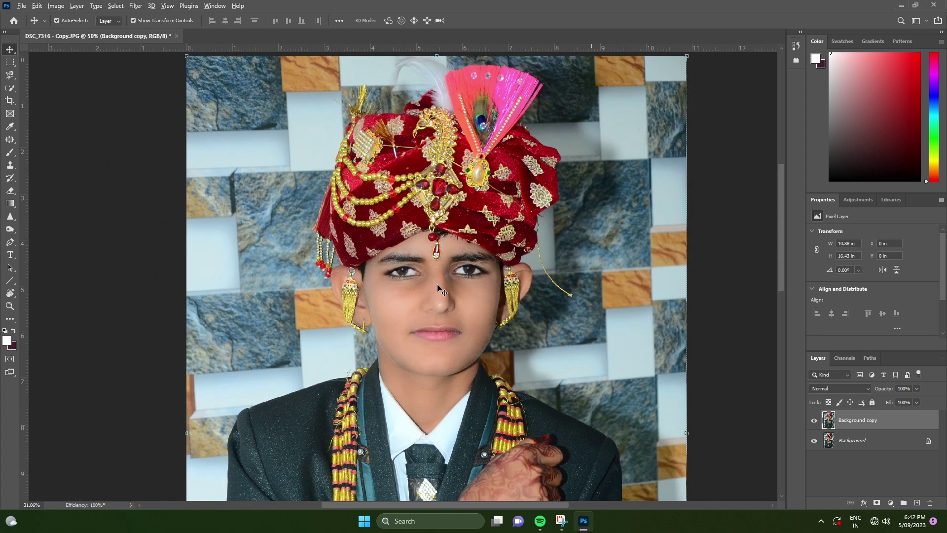
pyautogui.scroll(-1, 438, 287)
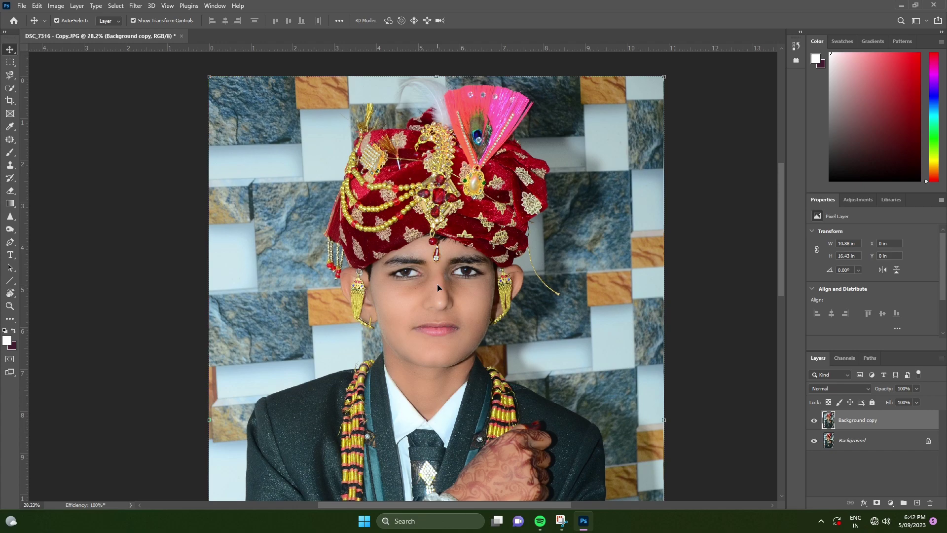